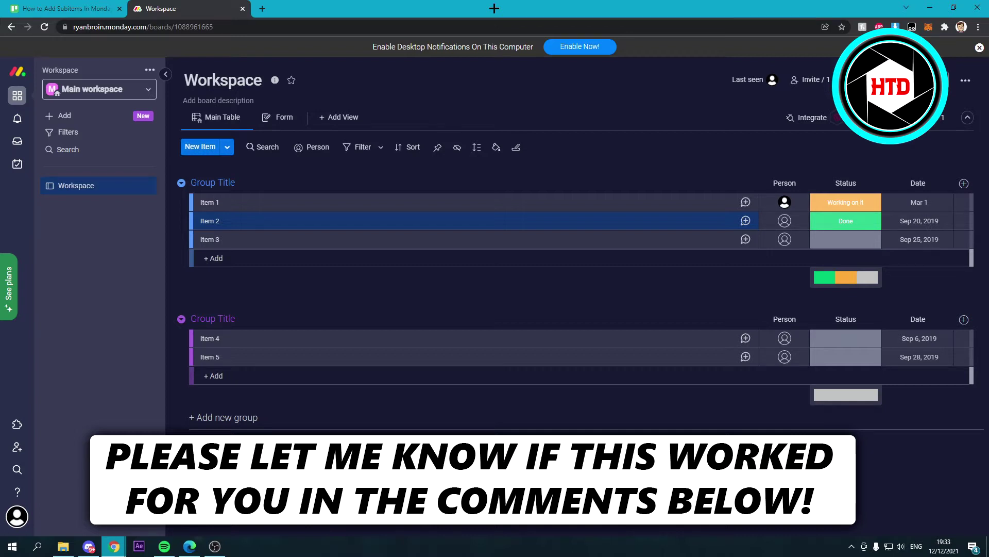
Add a third, empty group called 'New Group' below the two existing groups
click(226, 417)
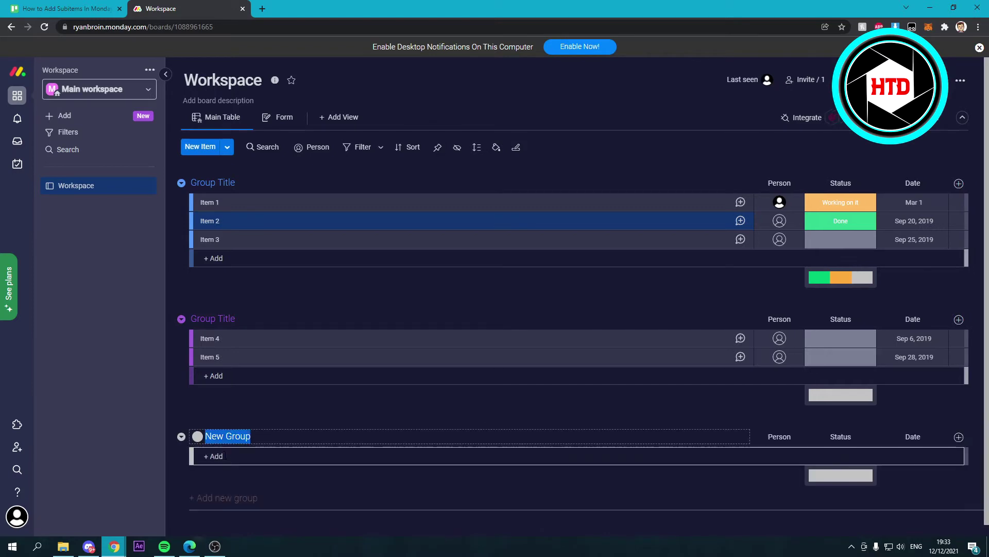
text(dfrgdfg)
Name the new group 'dfrgdfg' and give it a first item, 'dfgfdgd'
key(Return)
text(dfgfdgd)
key(Return)
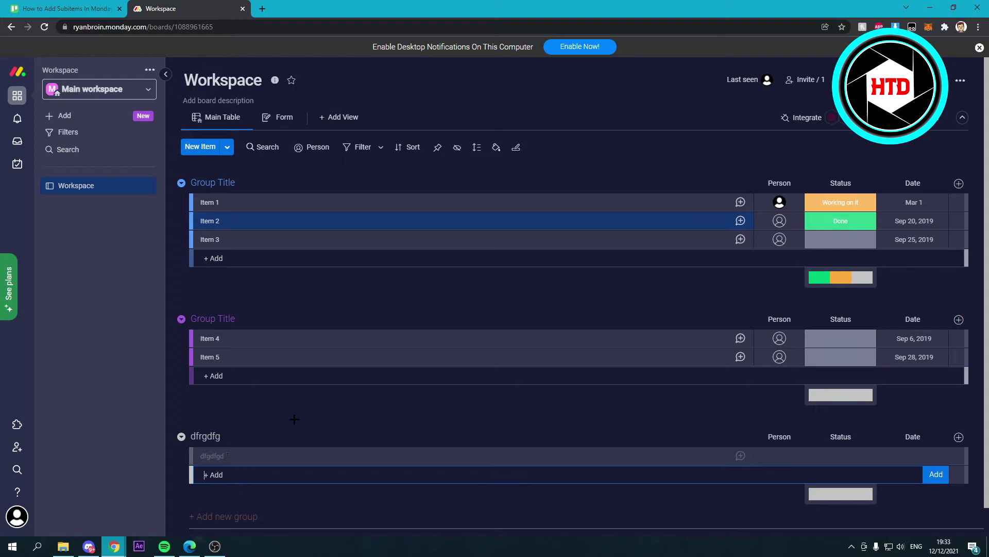
scroll(282, 495, down, 1)
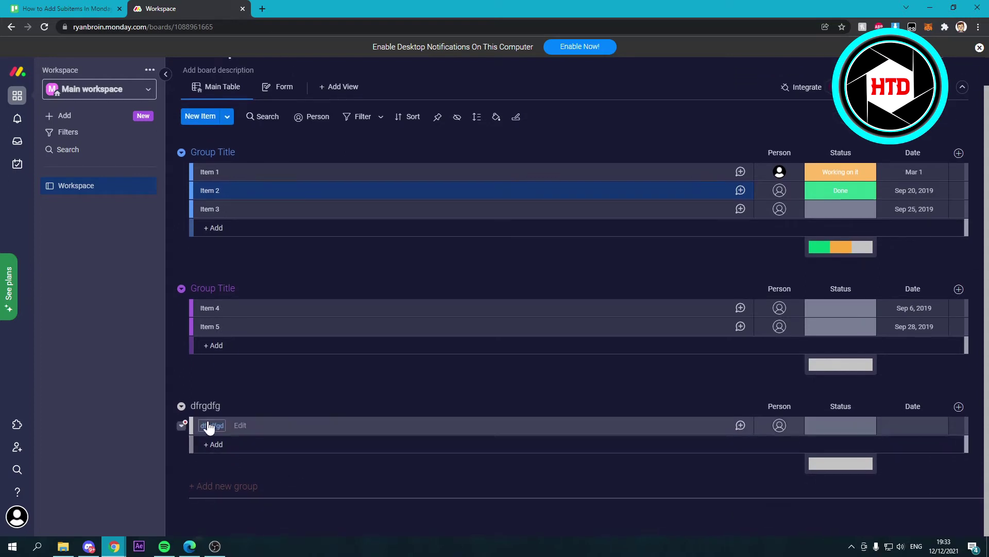
right_click(270, 431)
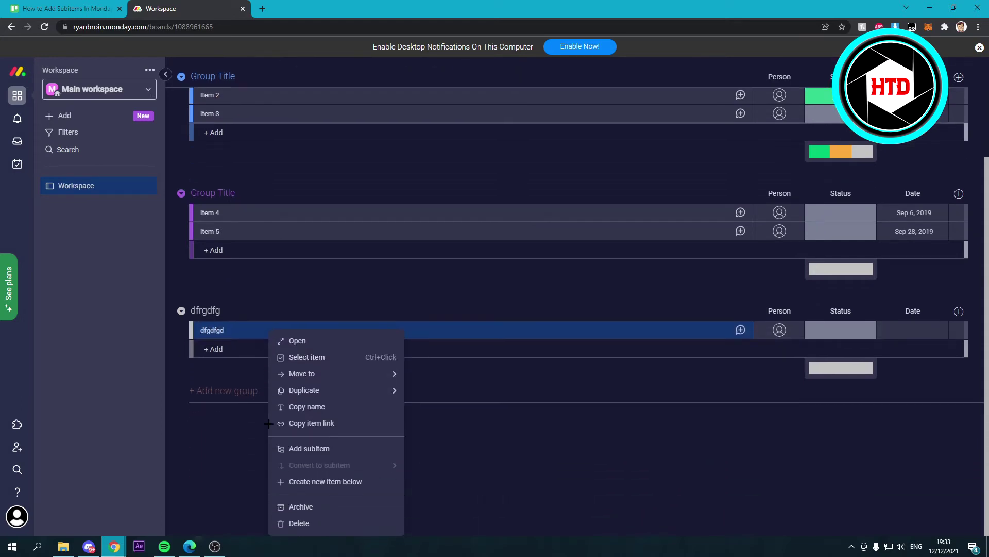
scroll(252, 335, up, 2)
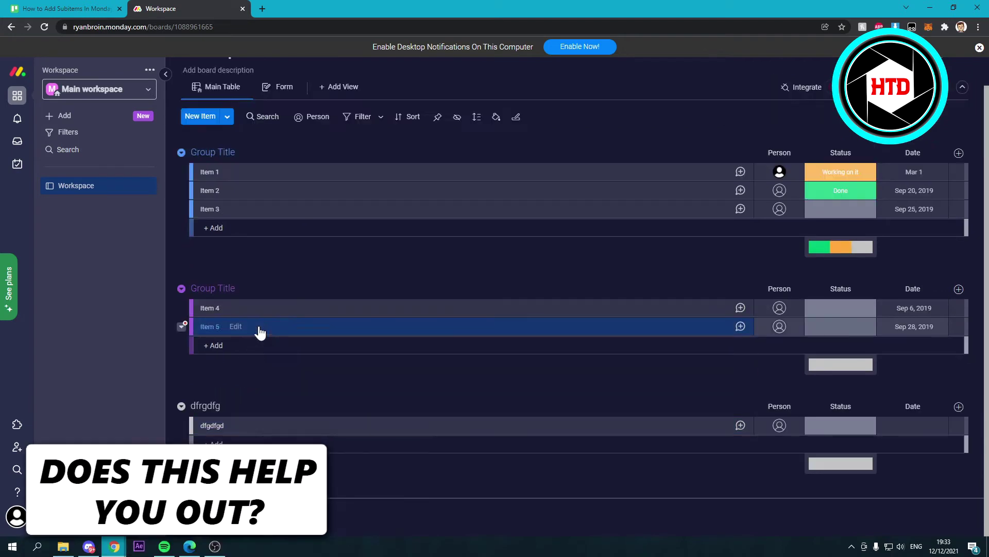
Add a blank subitem row under 'dfgfdgd', which creates the board's Subitems column
right_click(258, 331)
right_click(251, 425)
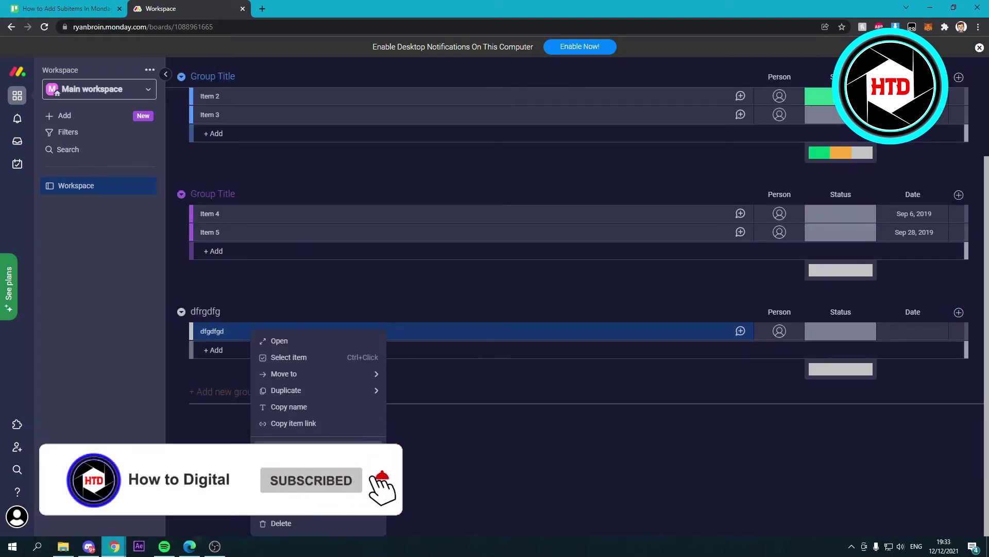
click(294, 456)
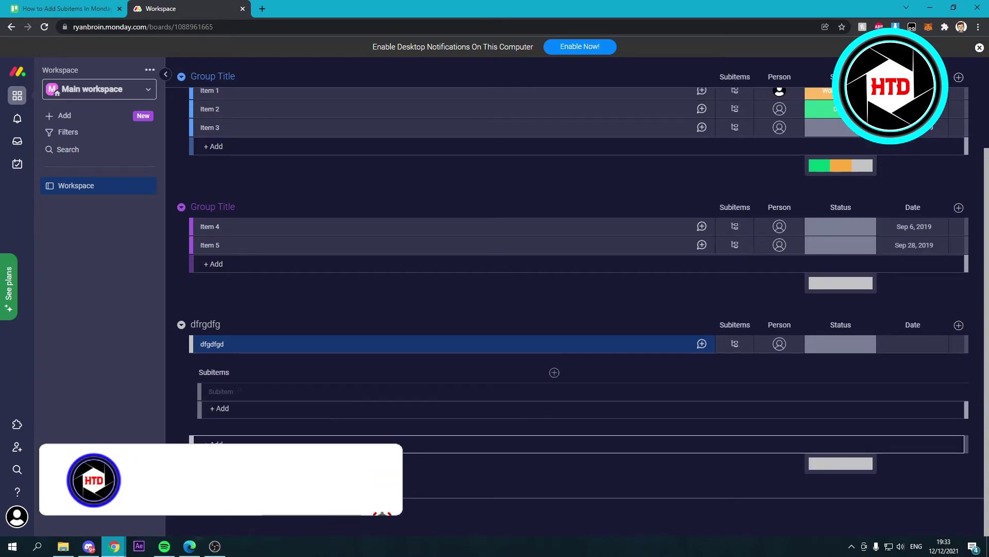
text(fcvbc)
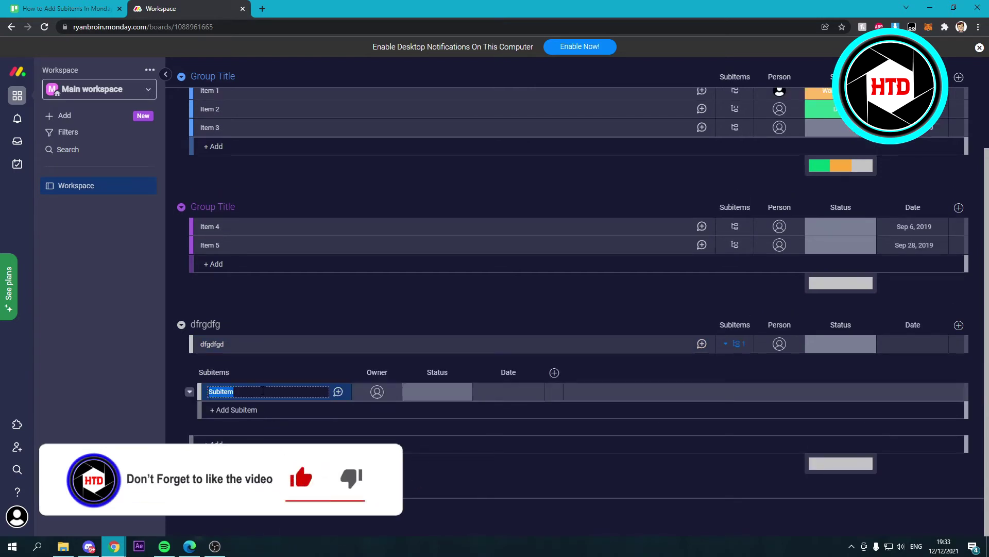
text(b)
Save 'fcvbcb' as the first subitem of 'dfgfdgd'
click(360, 477)
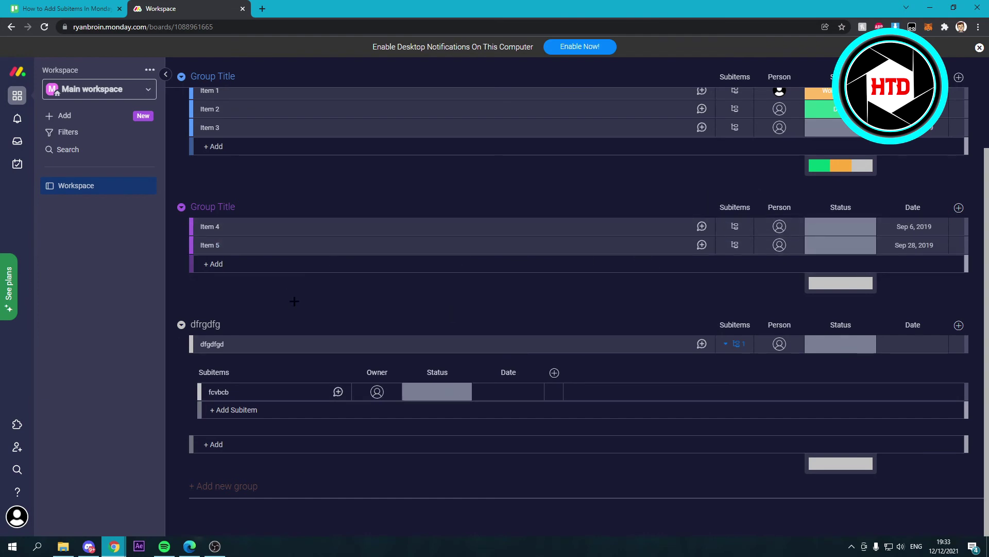
scroll(371, 298, up, 3)
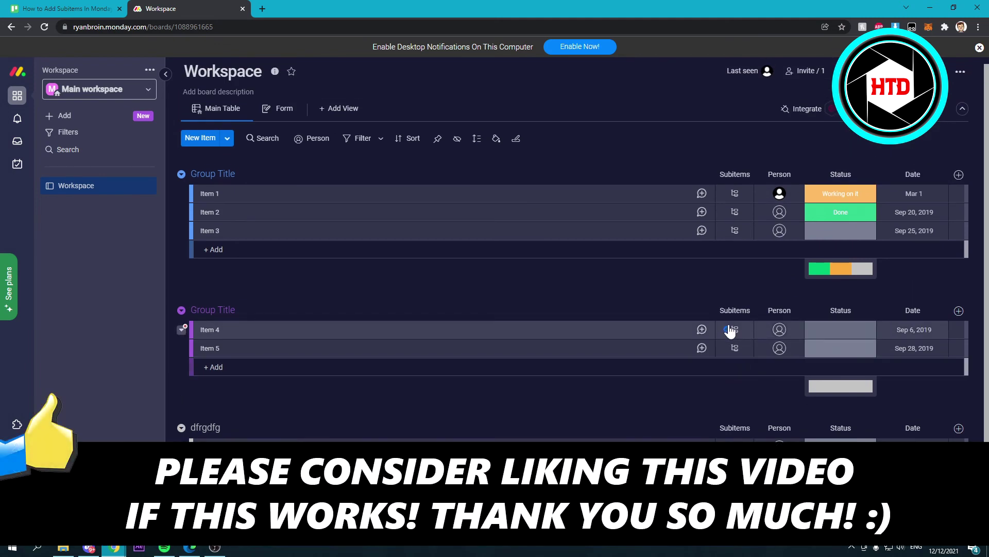
Create a subitem with the default name 'Subitem' under Item 4 in the second group
click(729, 332)
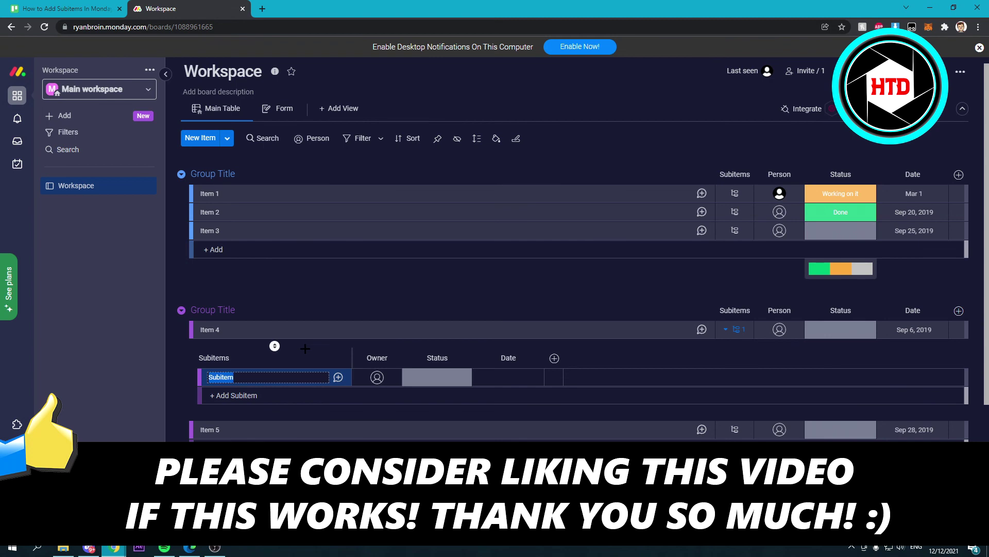